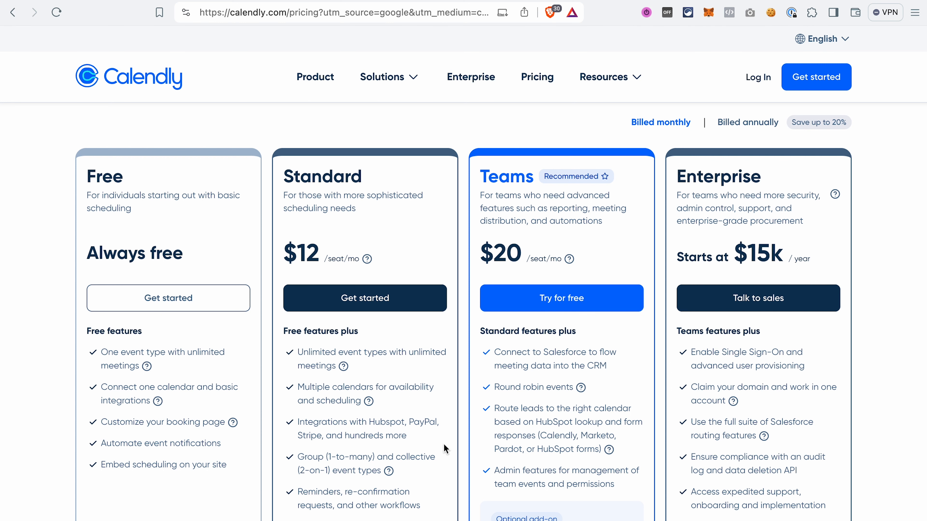
- Check the monthly price of Calendly's Teams plan and its round robin feature on the pricing page
scroll(445, 449, "down", 1)
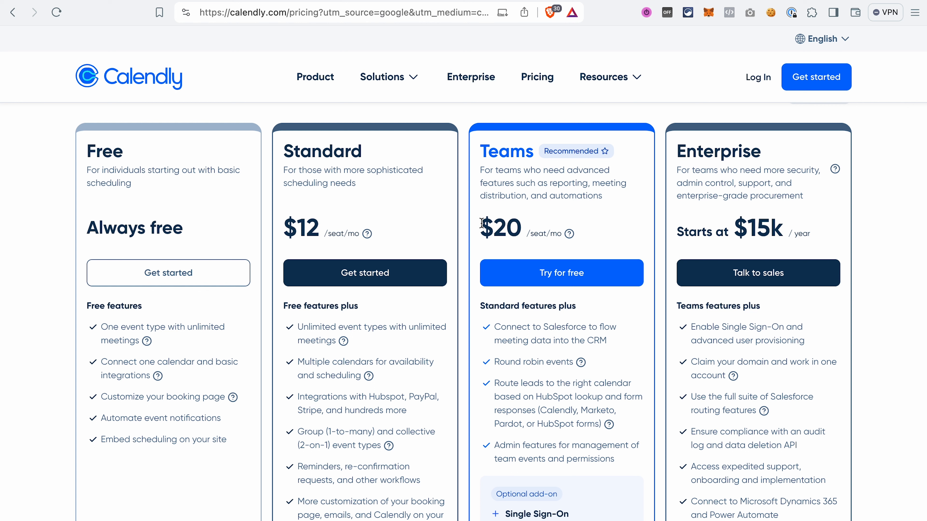
left_click_drag(482, 222, 522, 216)
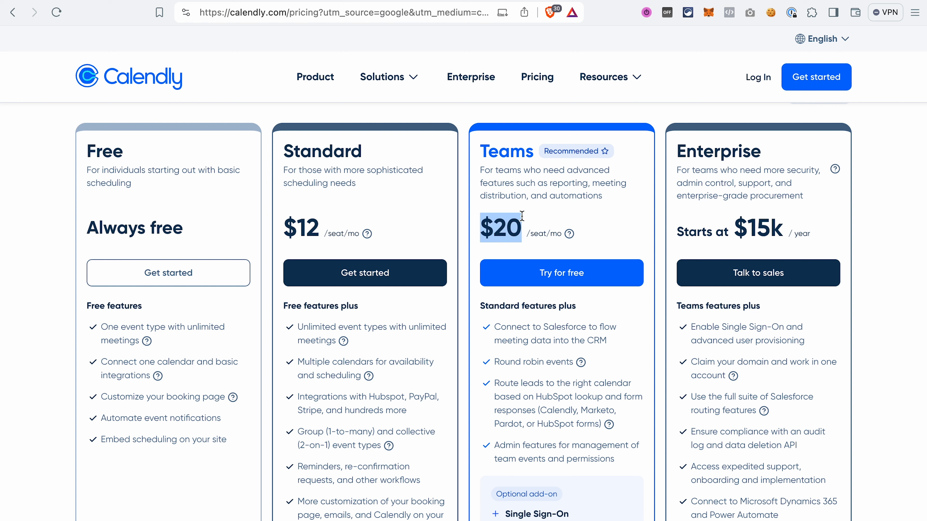
left_click(564, 391)
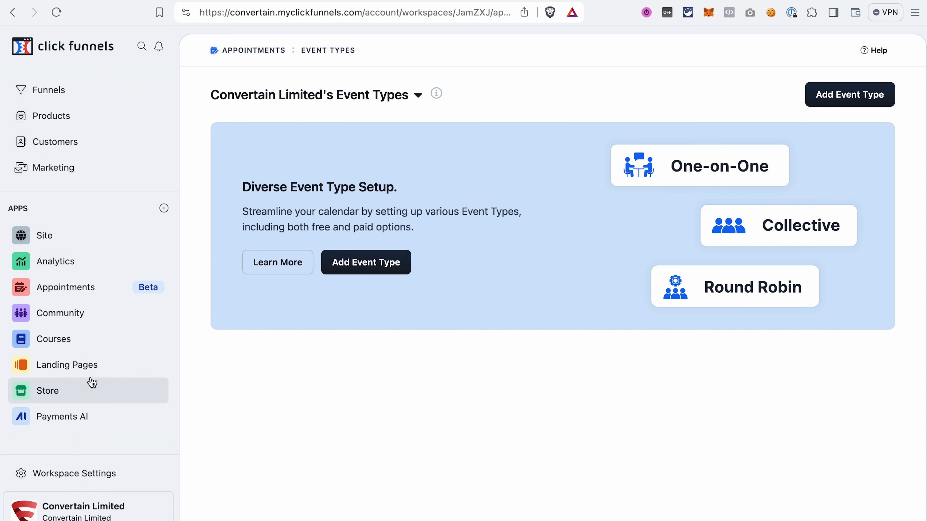
- Switch to ClickFunnels and open the calendar connections of the Appointments app
left_click(164, 208)
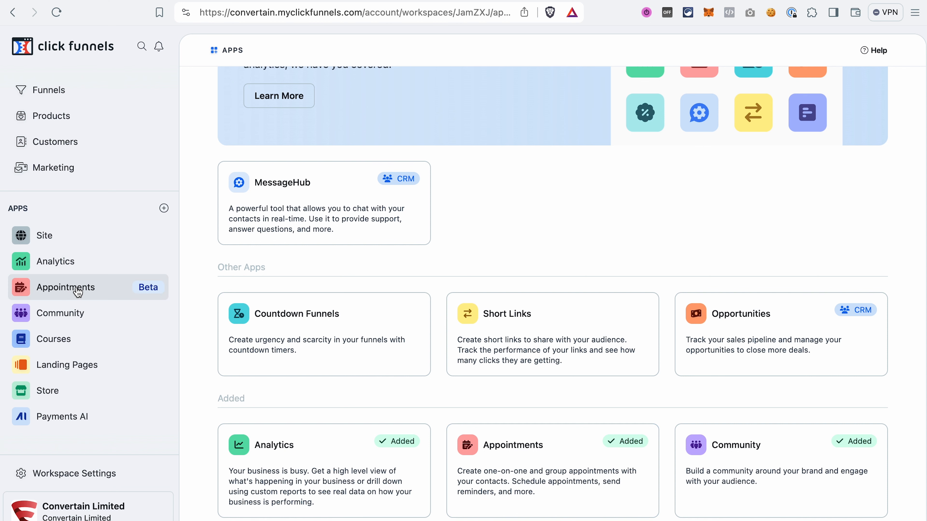
left_click(66, 287)
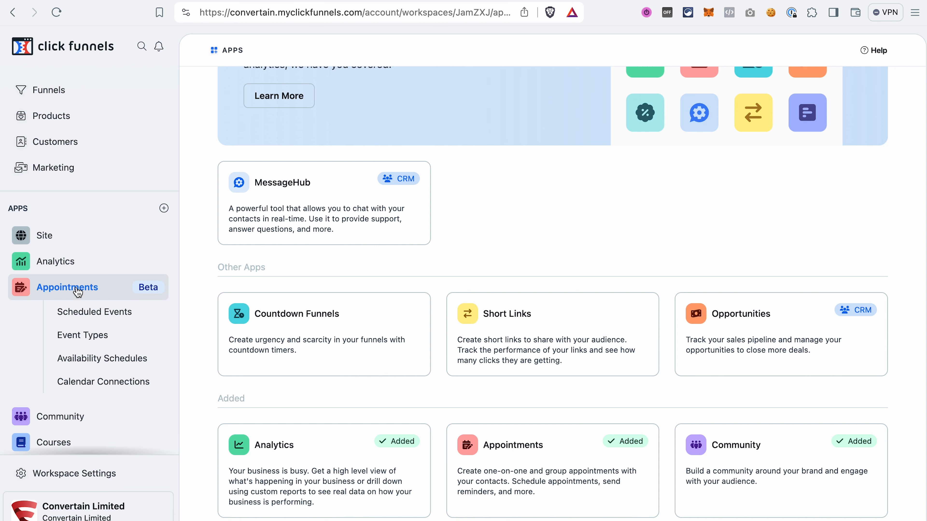
left_click(113, 385)
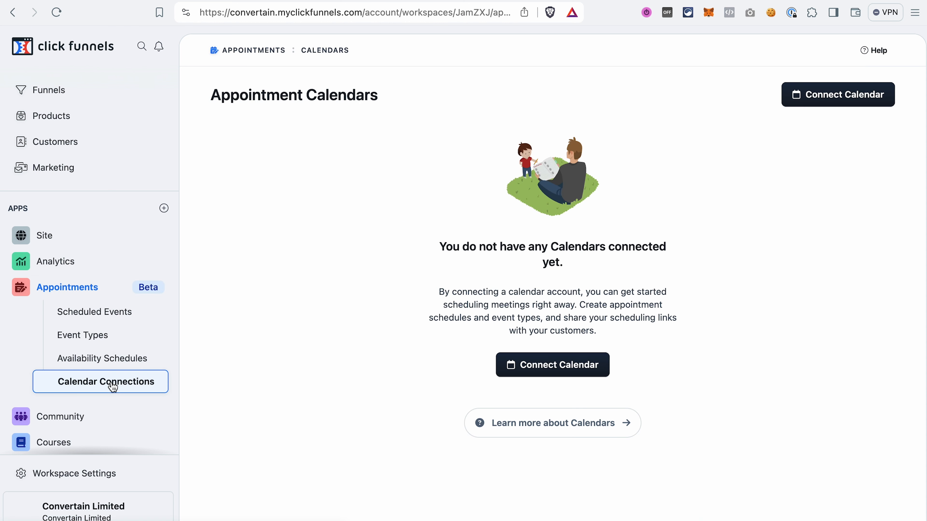
- Start connecting a Google calendar, agreeing to the Cronofy terms of service and privacy policy before linking the account
left_click(566, 369)
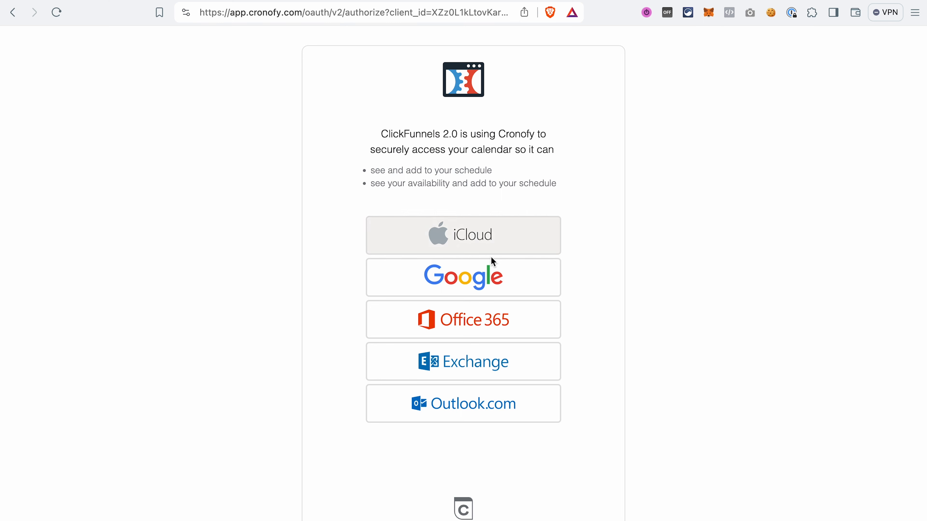
left_click(452, 283)
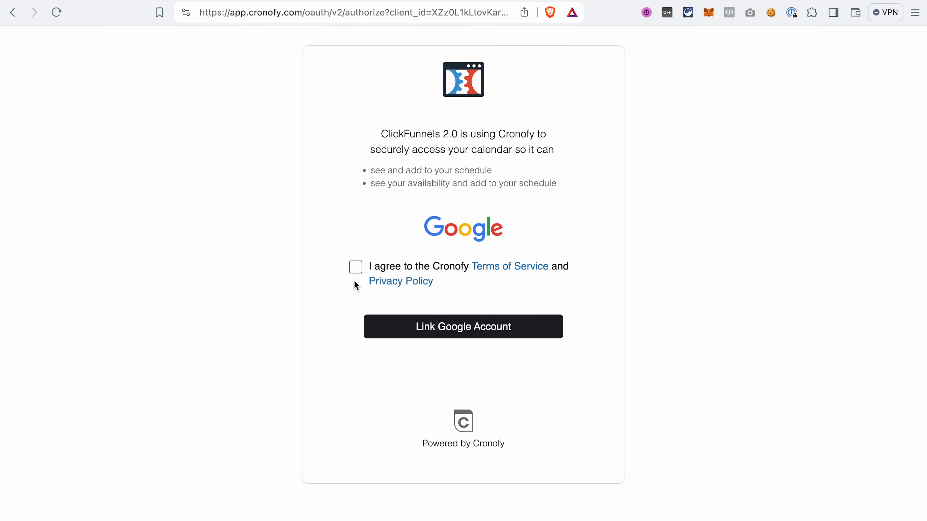
left_click(356, 270)
left_click(466, 330)
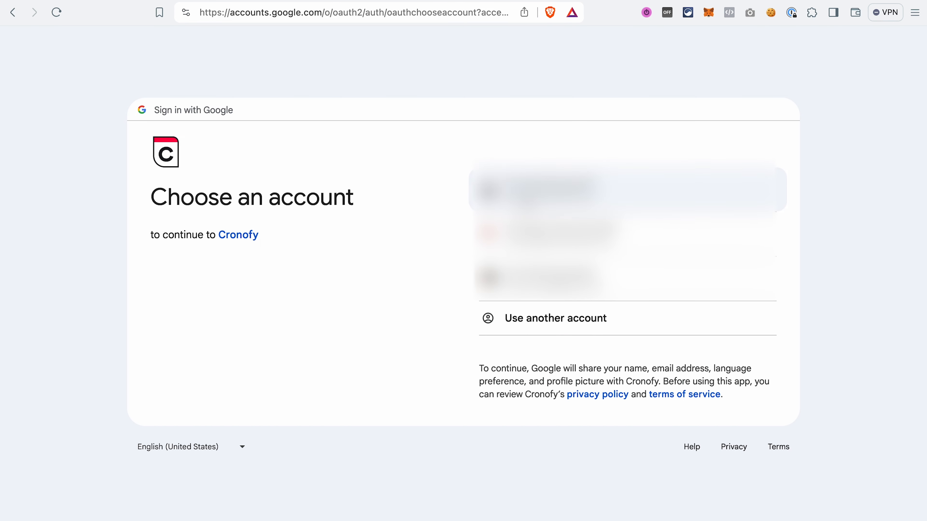
- Sign in to Cronofy with the first listed Google account and allow it to access Google Calendar
left_click(536, 189)
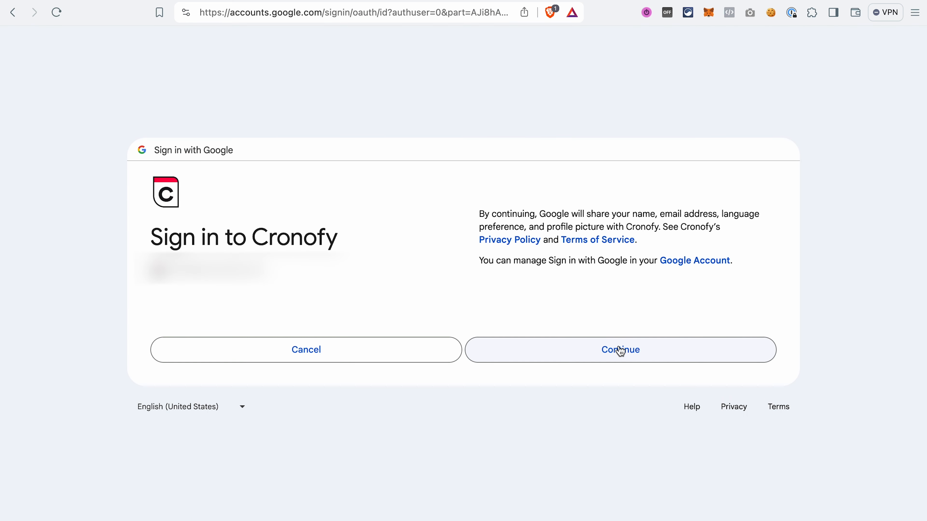
left_click(613, 351)
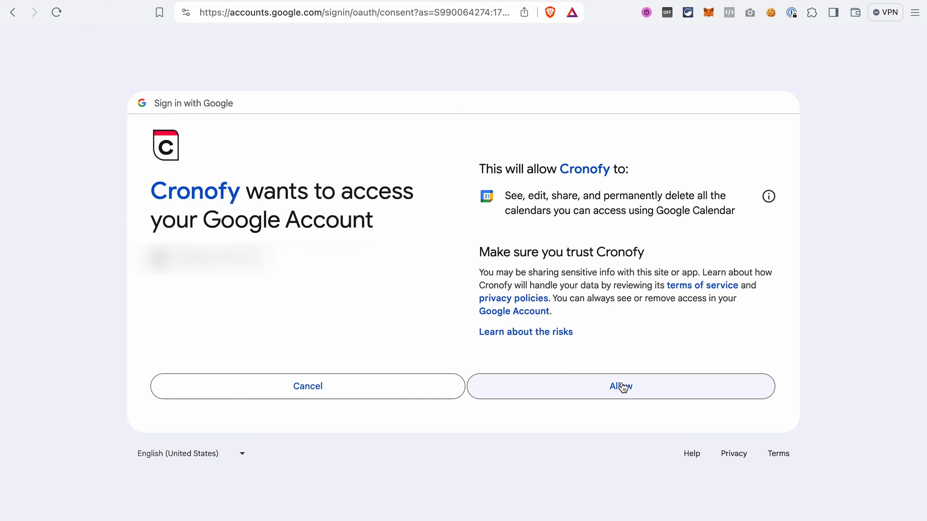
left_click(623, 389)
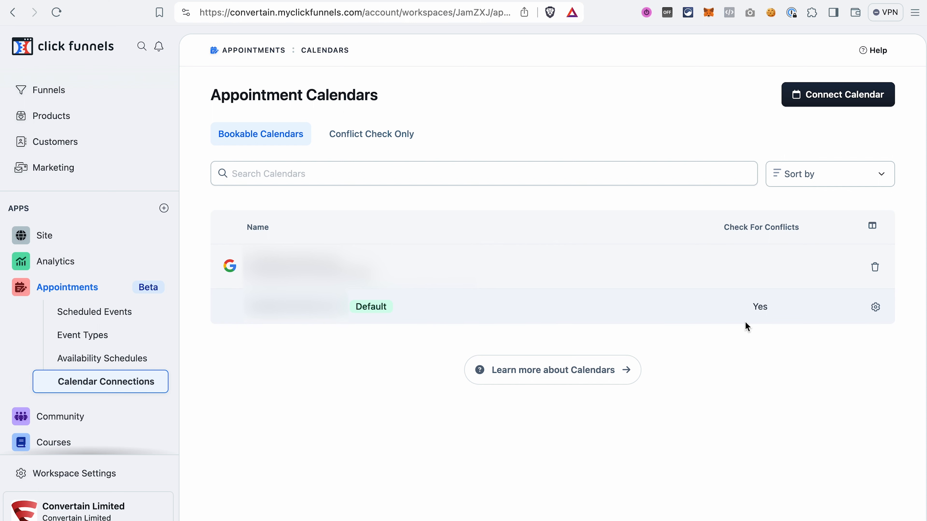
- Review the default calendar and conflict check settings of the connected calendar, and close them
left_click(876, 310)
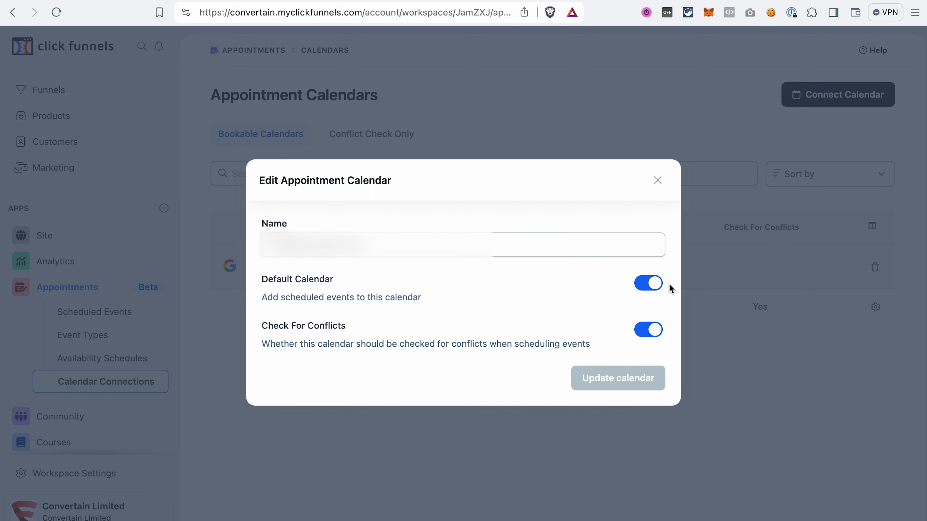
left_click(657, 182)
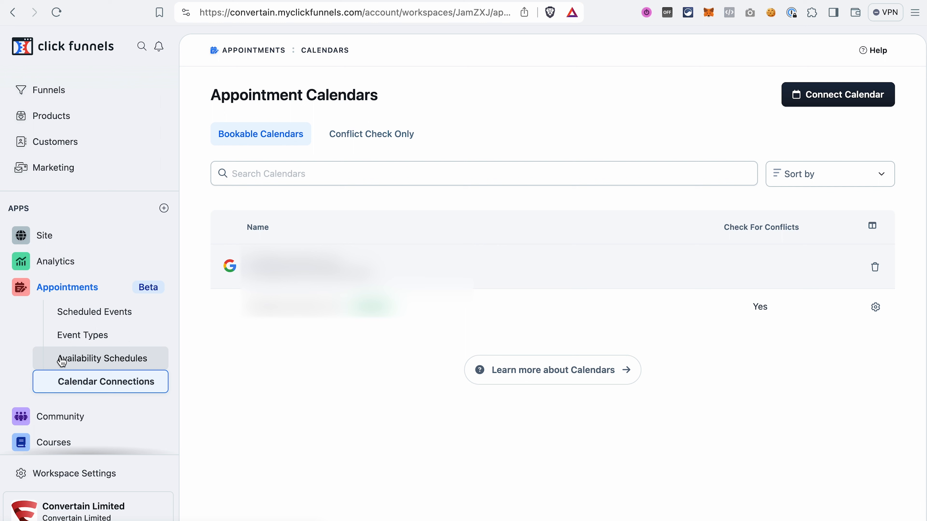
- Open the availability schedules and inspect the Default Schedule's name settings
left_click(106, 363)
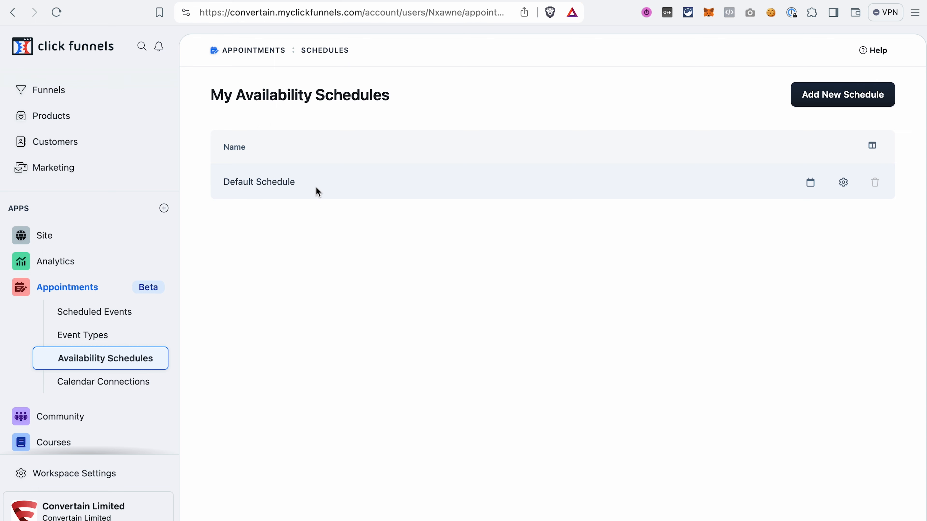
left_click(846, 185)
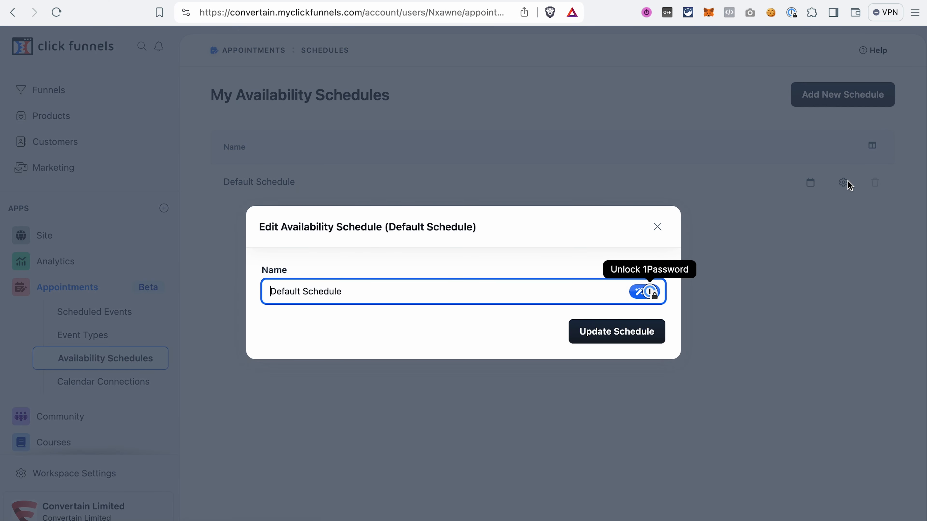
left_click(659, 227)
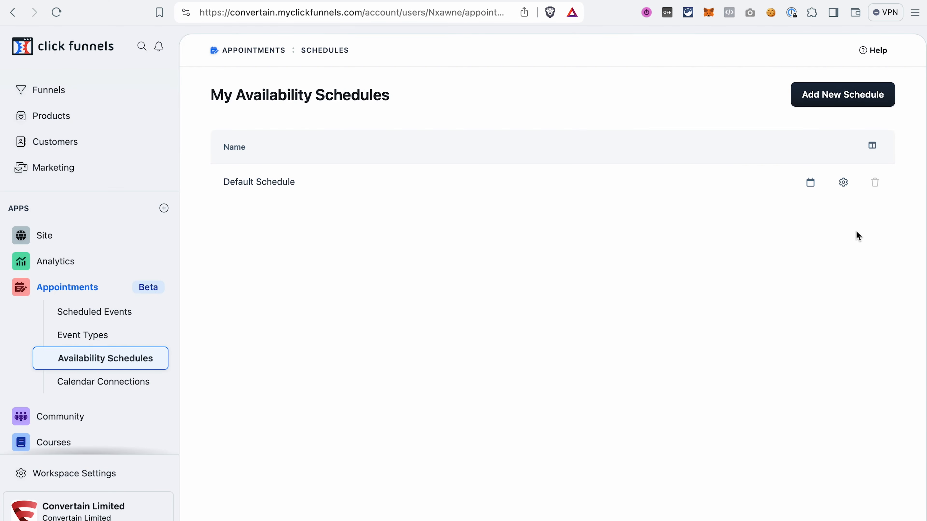
- Mark Friday from 09:00 to 17:00 as unavailable in the Default Schedule and save the new rules
left_click(809, 186)
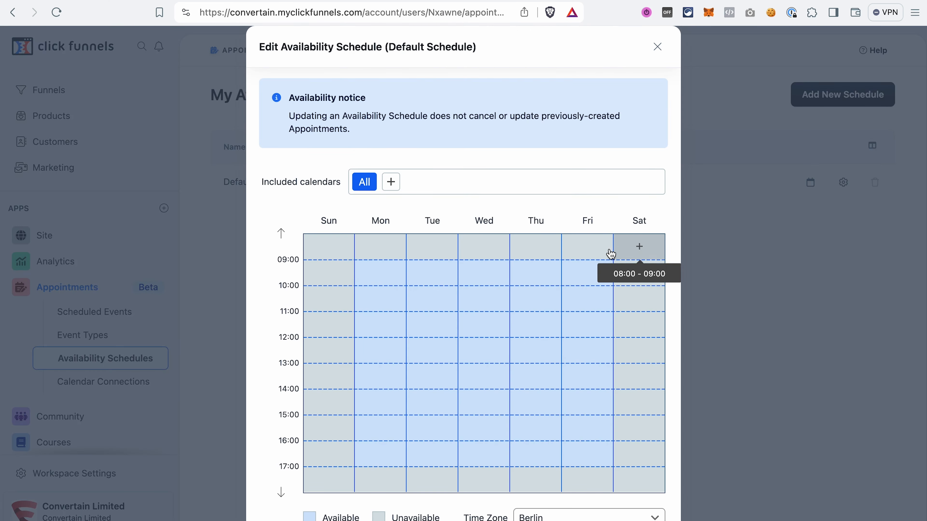
scroll(528, 196, "down", 1)
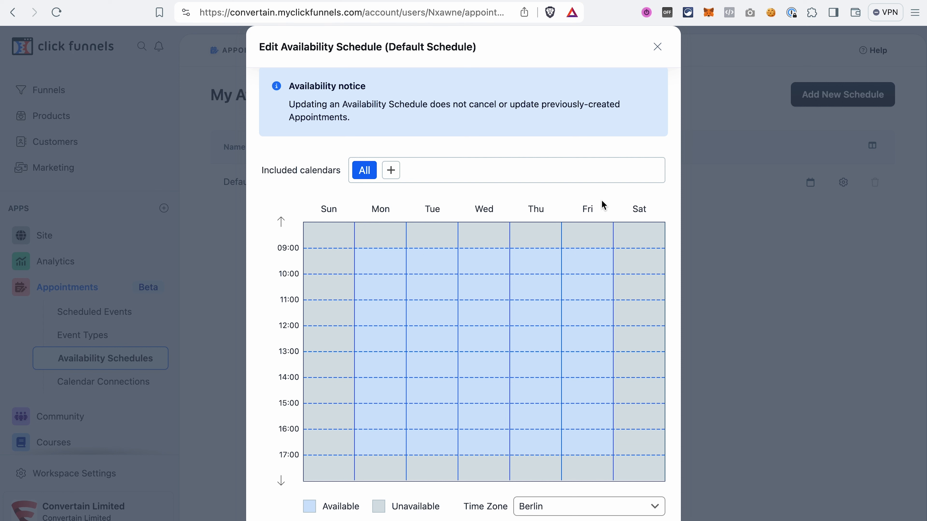
left_click(591, 291)
left_click(589, 313)
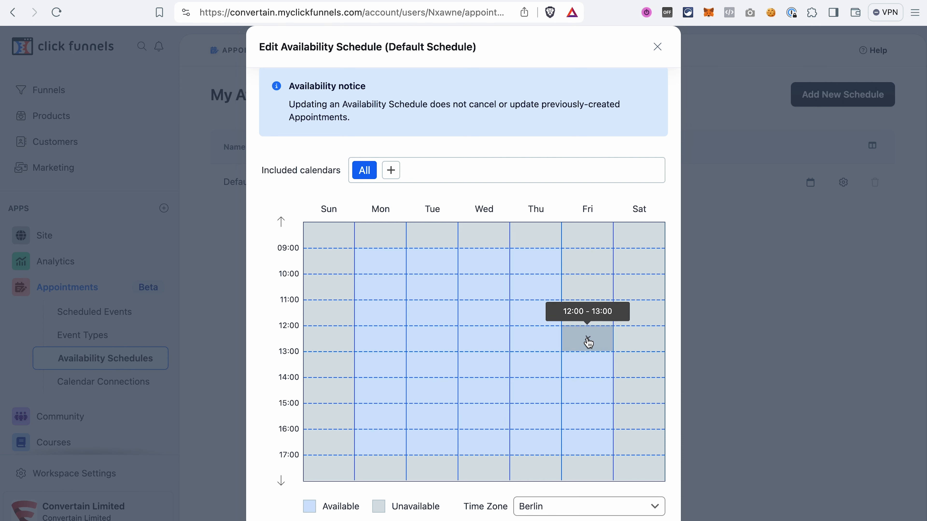
left_click(589, 341)
left_click(587, 380)
left_click(587, 391)
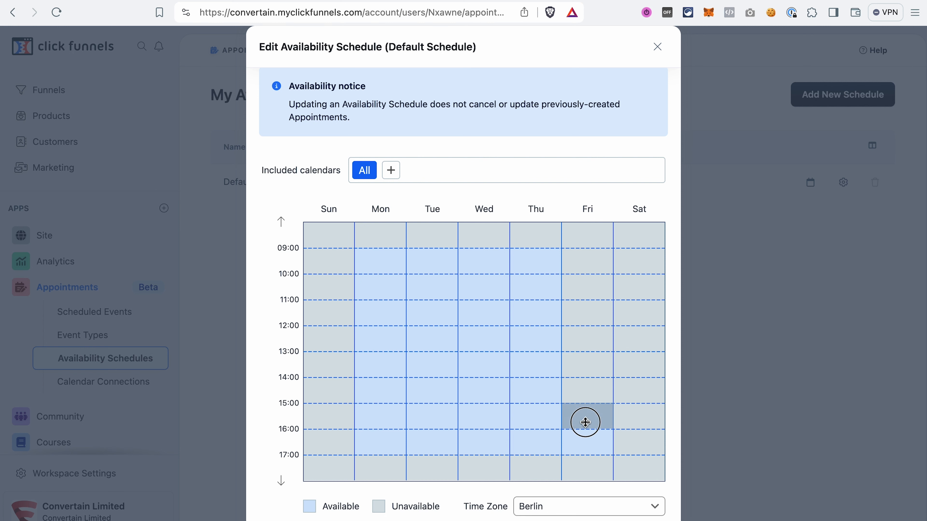
left_click(586, 422)
scroll(642, 283, "down", 1)
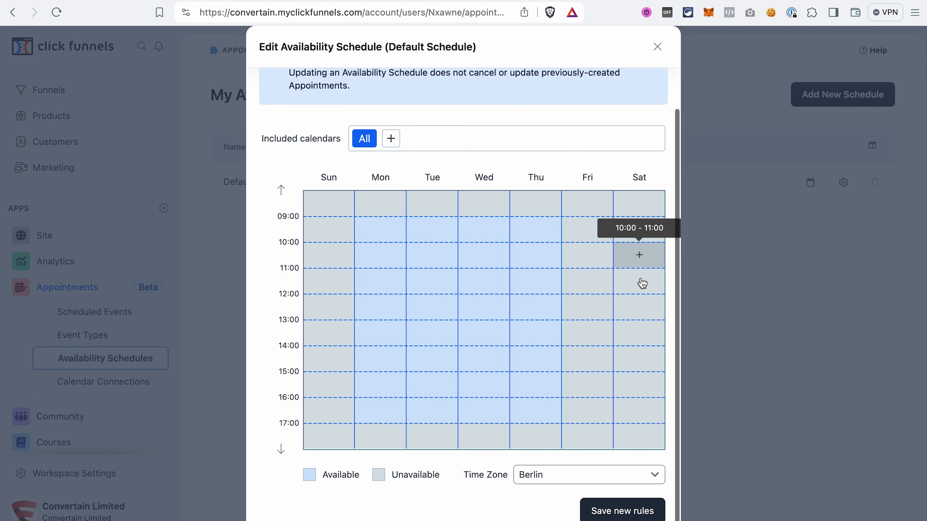
left_click(619, 514)
- Look through the sections on the cf2point0course.com page that describe what the ClickFunnels 2.0 course covers
scroll(616, 419, "down", 1)
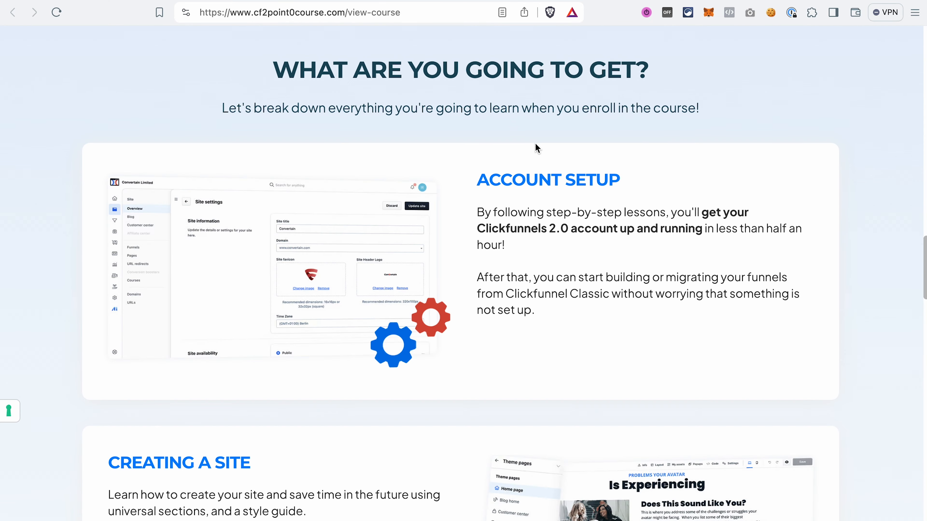
scroll(536, 148, "down", 10)
scroll(535, 142, "down", 13)
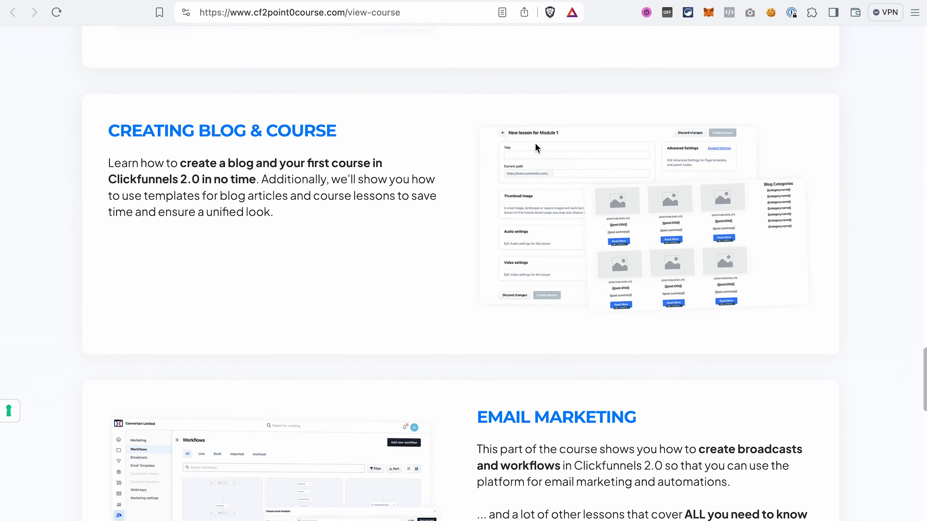
scroll(535, 143, "down", 1)
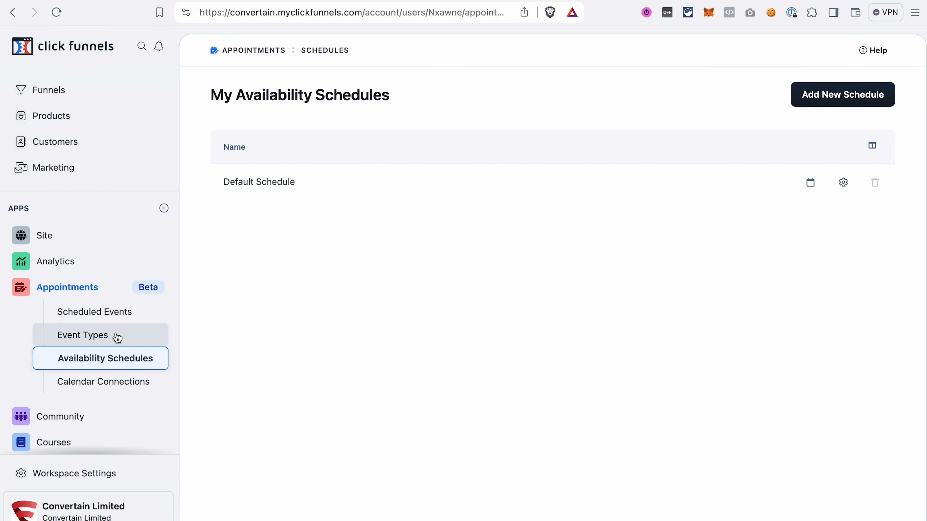
- Start a new One-on-One appointment event type in ClickFunnels and name it "Consultation"
left_click(85, 337)
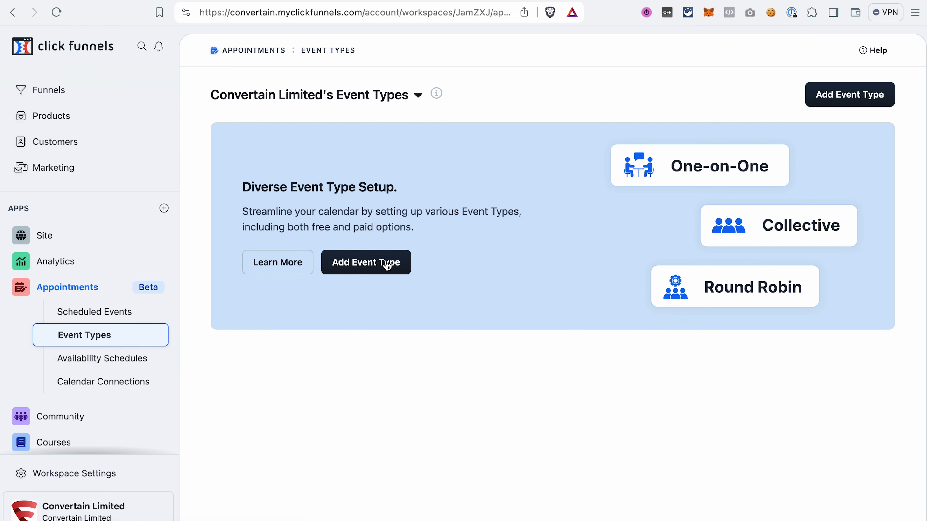
left_click(365, 266)
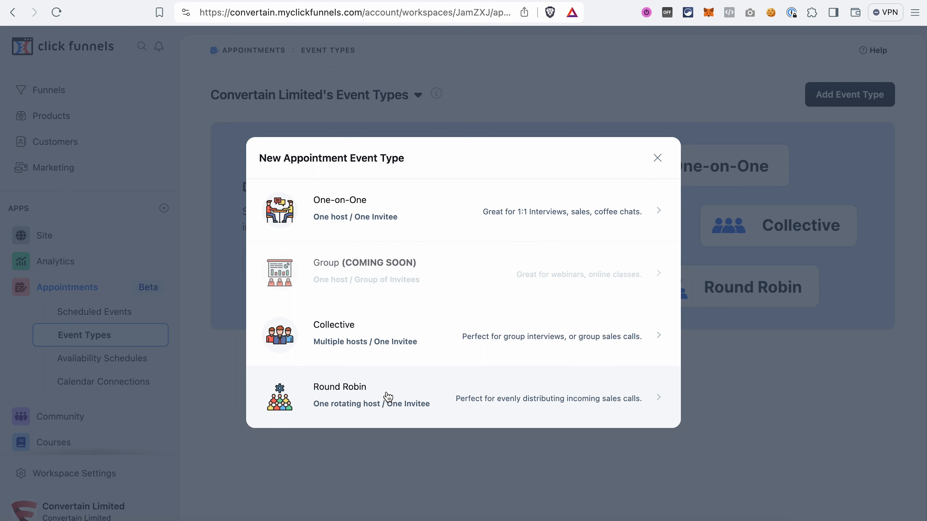
left_click(406, 208)
type("Consultation")
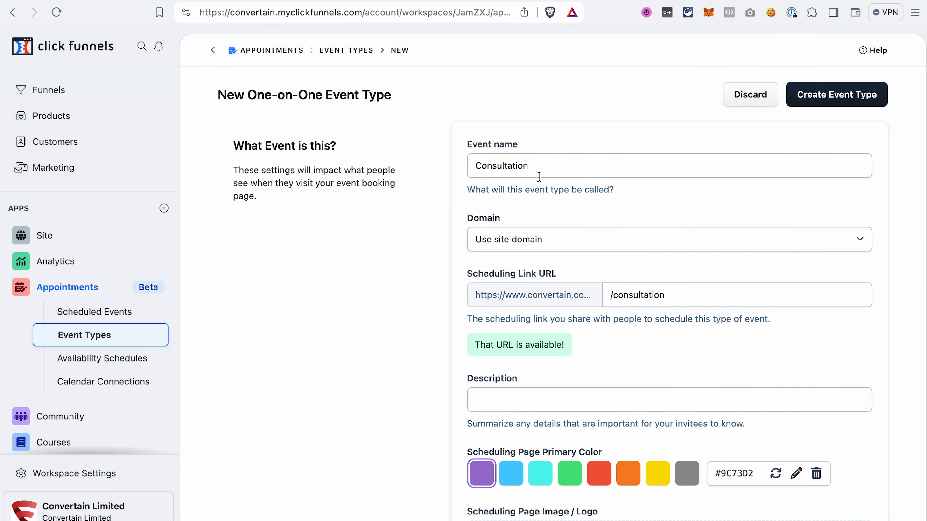
left_click(561, 242)
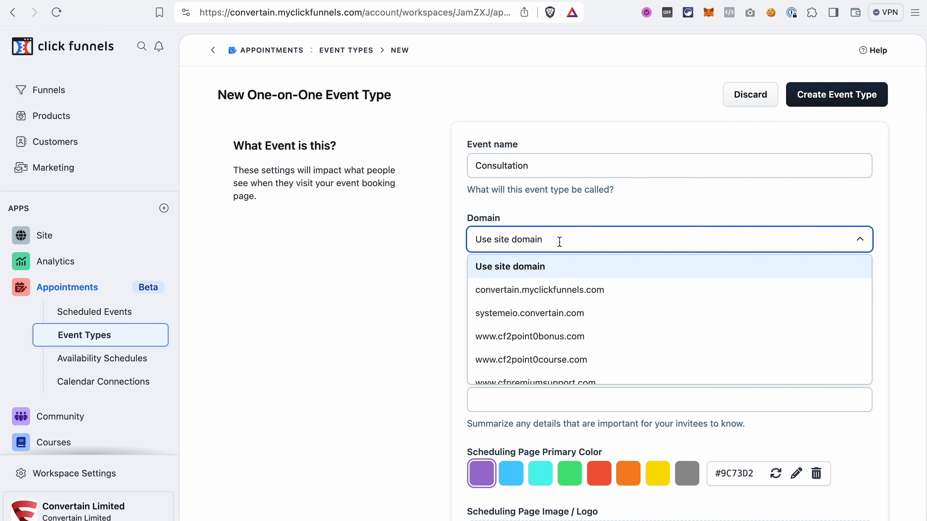
scroll(585, 348, "down", 1)
left_click(585, 348)
scroll(522, 270, "down", 4)
left_click(524, 276)
type("Please share any information about your issue that will help me prepare for the call.")
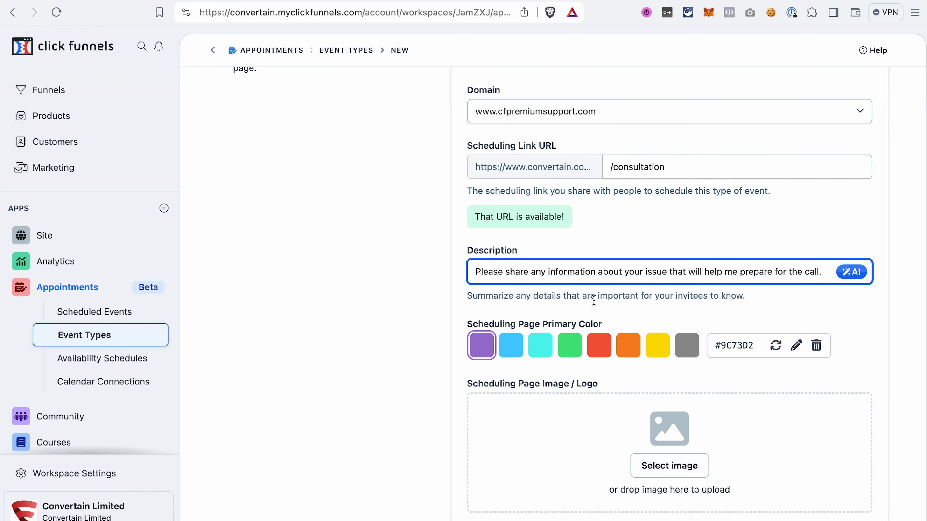
- Set the scheduling page's primary color to yellow (#F9DE00) and choose the Convertain logo from the image gallery
scroll(594, 370, "down", 1)
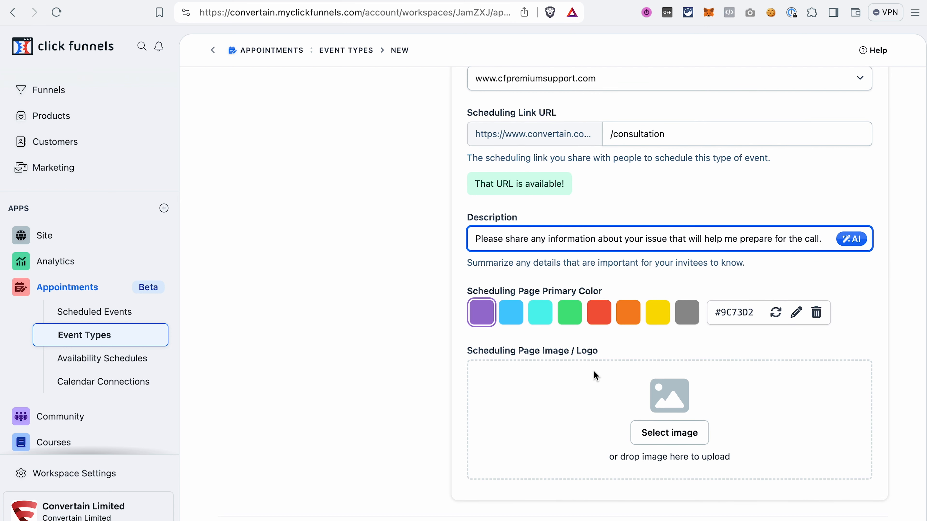
left_click(657, 314)
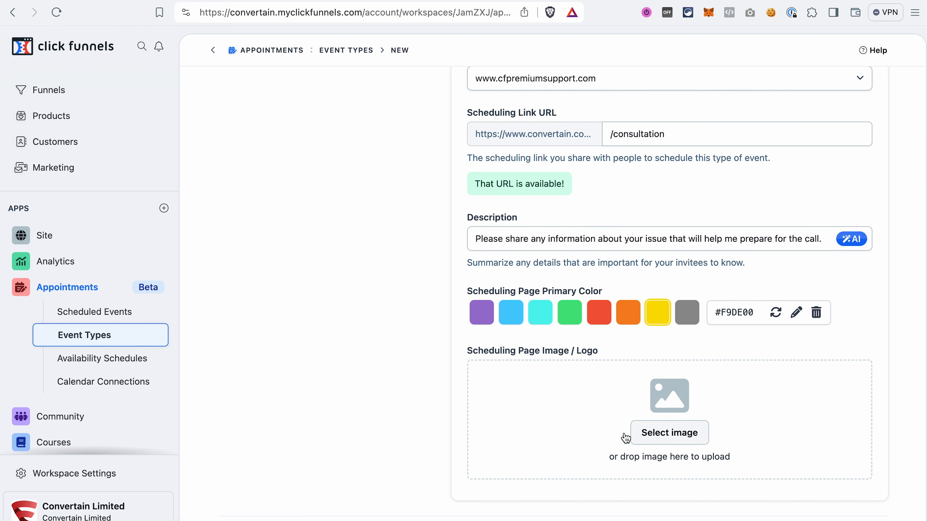
scroll(542, 429, "down", 3)
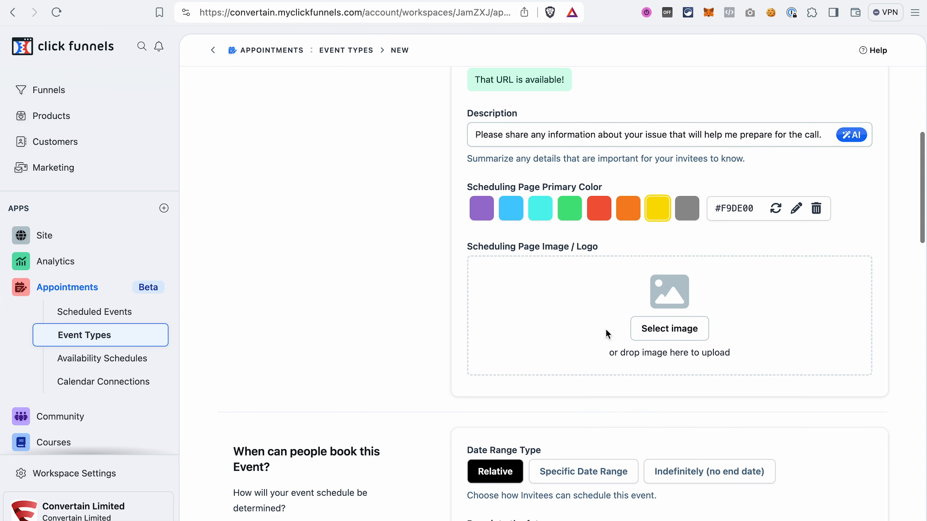
left_click(670, 333)
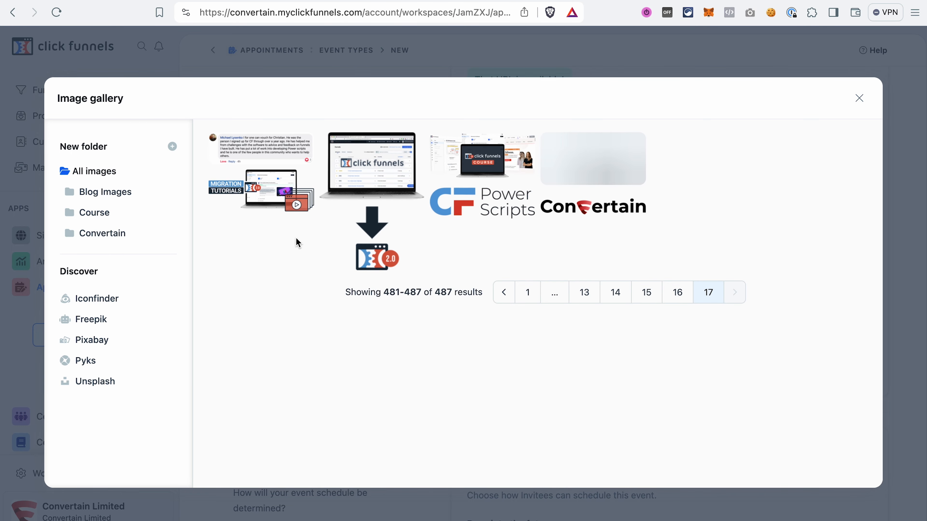
left_click(594, 219)
scroll(436, 122, "down", 8)
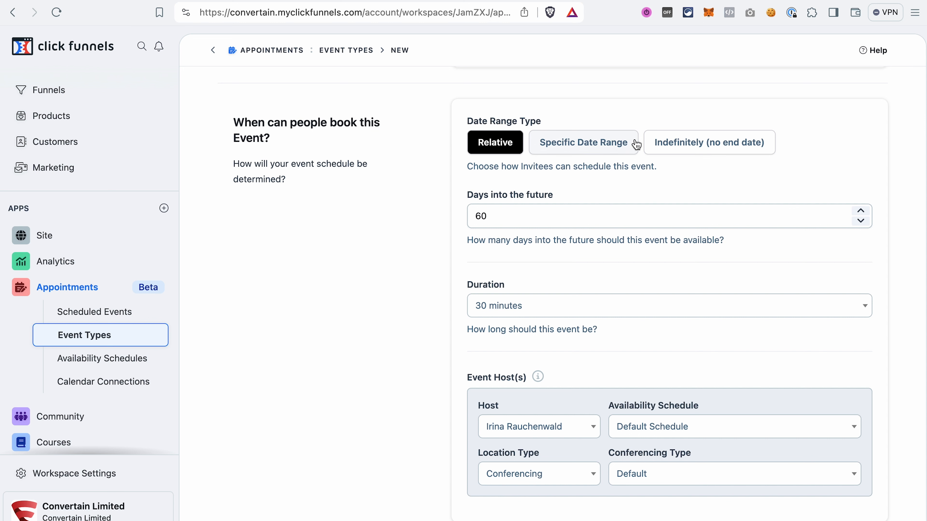
- Make the event bookable indefinitely with no end date, keeping the host's location type as Conferencing and the conferencing type as Default
left_click(686, 147)
scroll(537, 219, "down", 2)
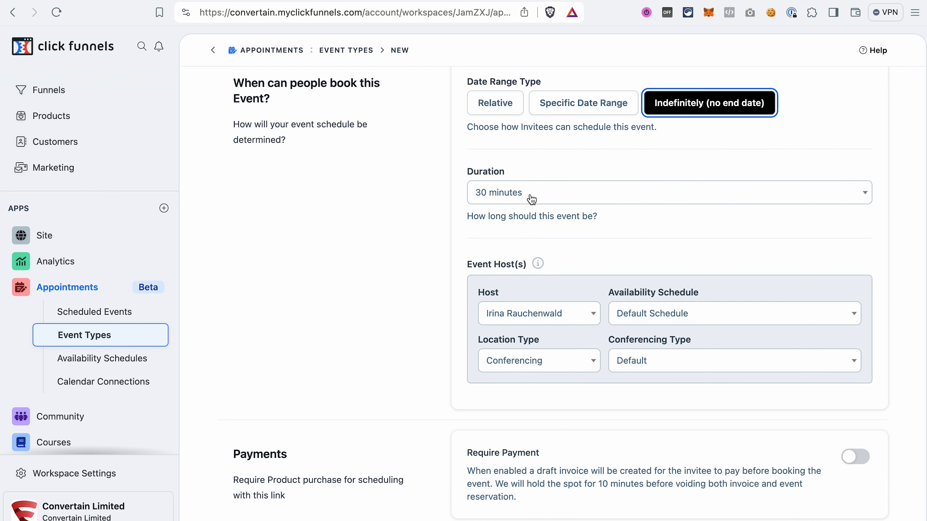
scroll(542, 192, "down", 3)
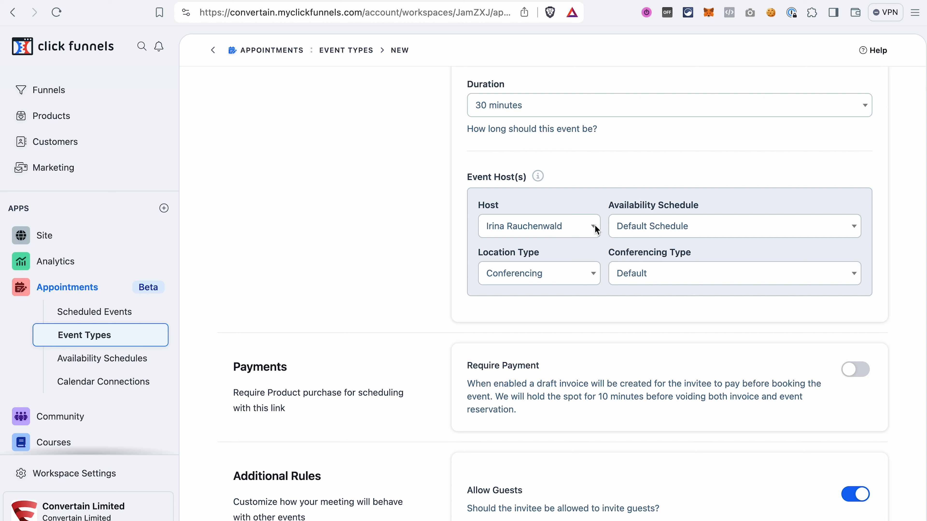
left_click(566, 279)
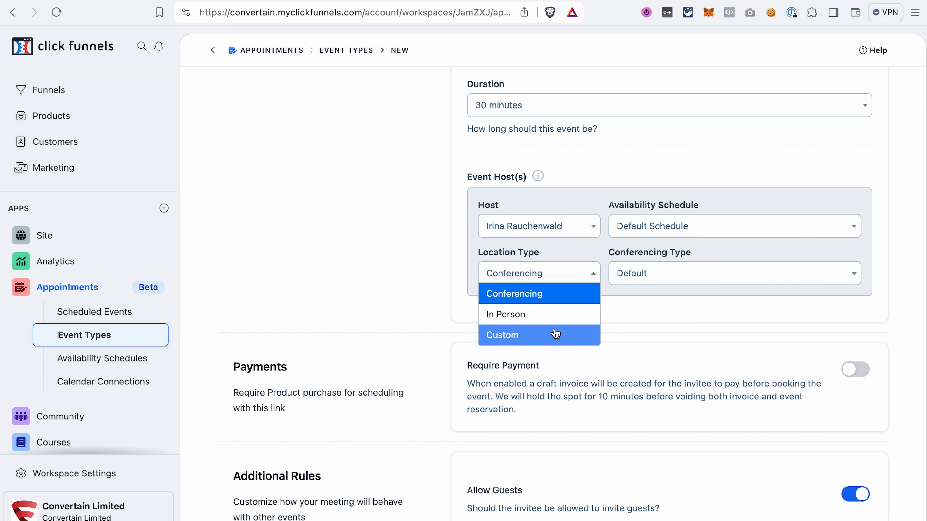
left_click(675, 284)
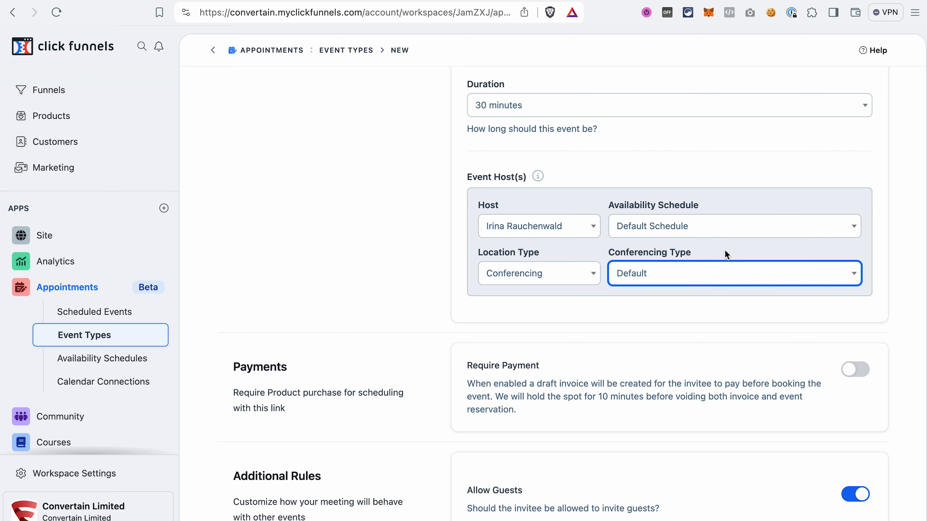
left_click(438, 346)
scroll(439, 346, "down", 5)
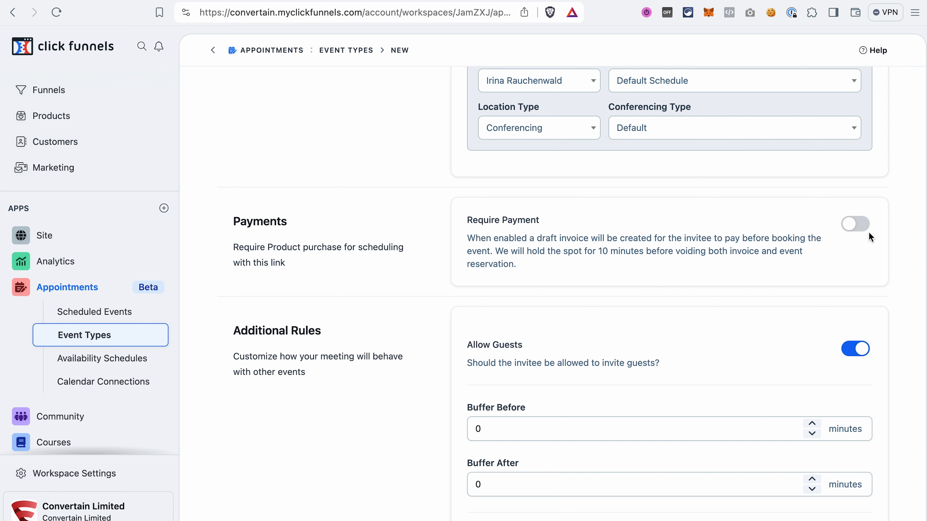
left_click(861, 224)
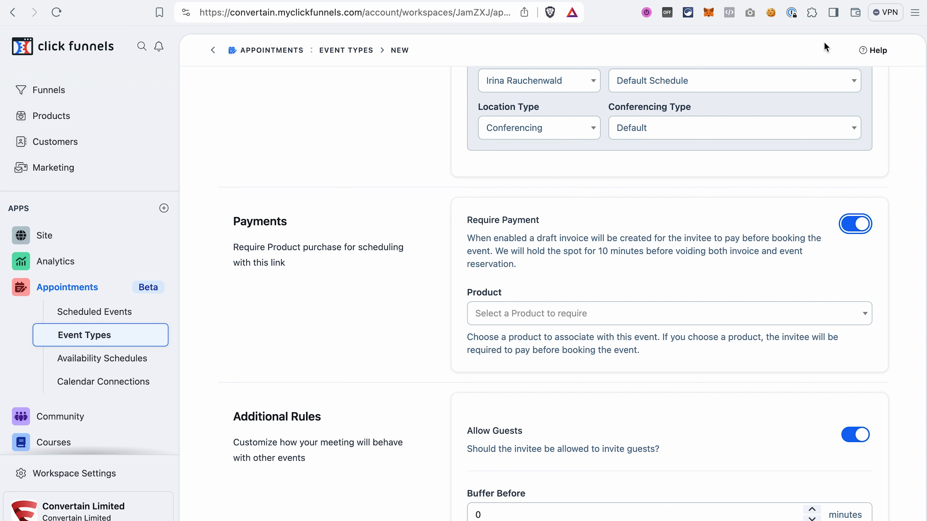
left_click(849, 228)
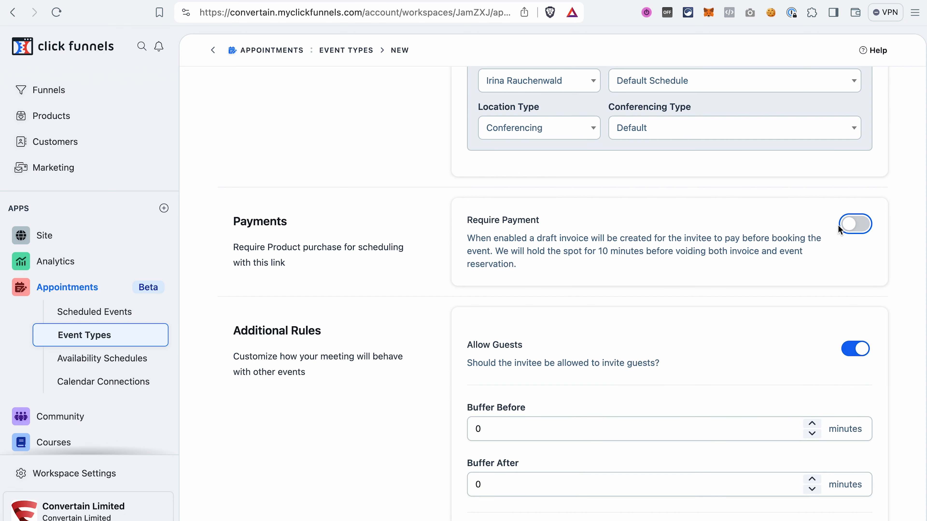
- Set the minimum appointment schedule buffer to 8 hours and create the Consultation event type
scroll(661, 413, "down", 3)
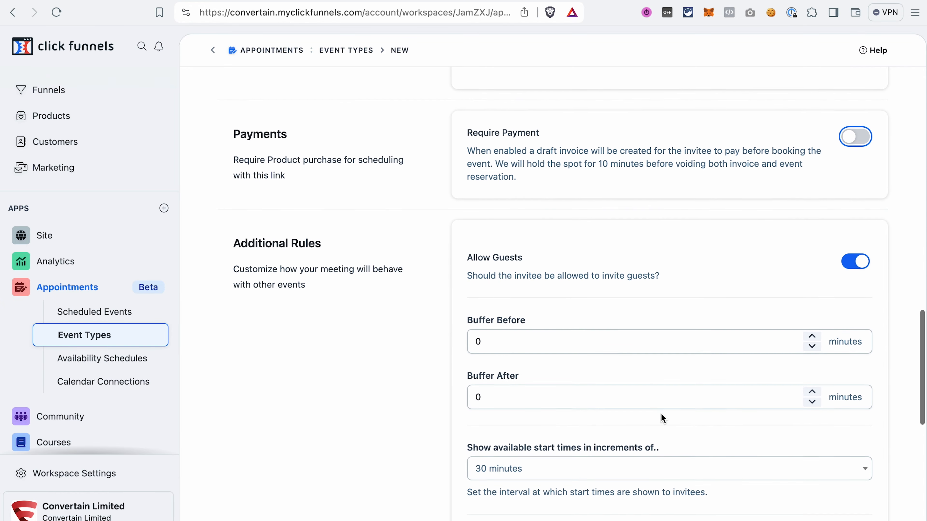
scroll(661, 413, "down", 4)
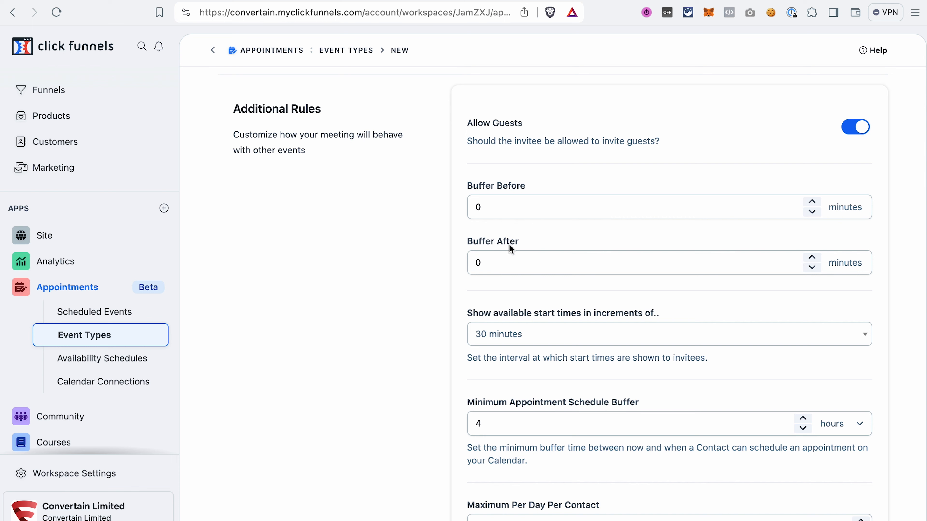
scroll(658, 353, "down", 2)
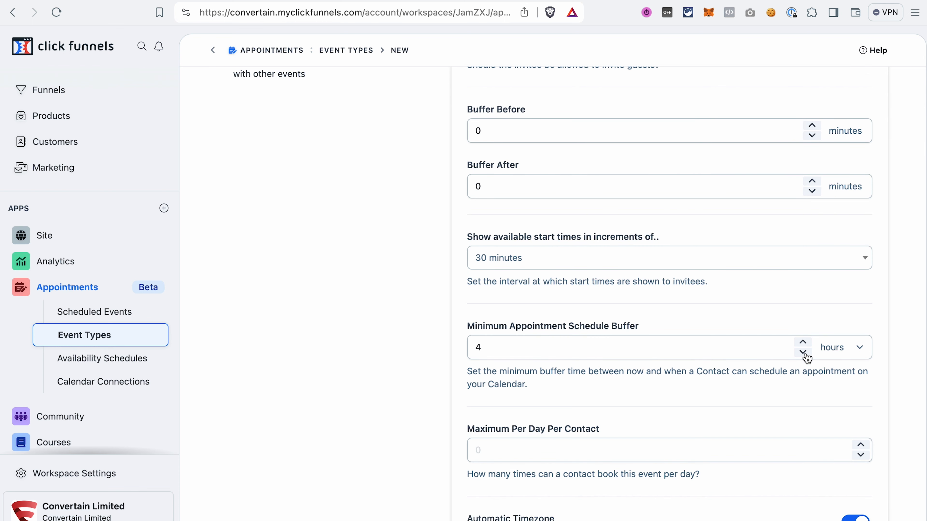
left_click(803, 343)
left_click(802, 343)
left_click(803, 343)
left_click(803, 343)
scroll(554, 428, "down", 1)
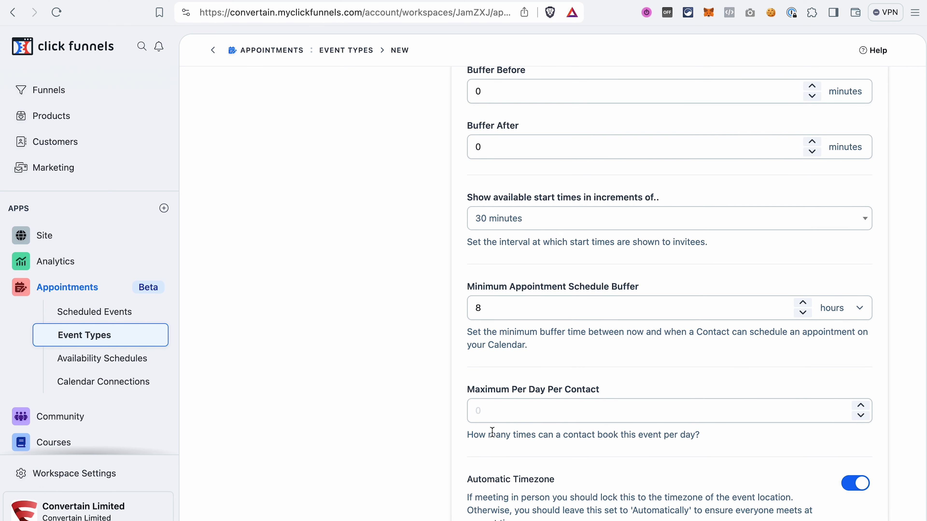
scroll(654, 378, "up", 3)
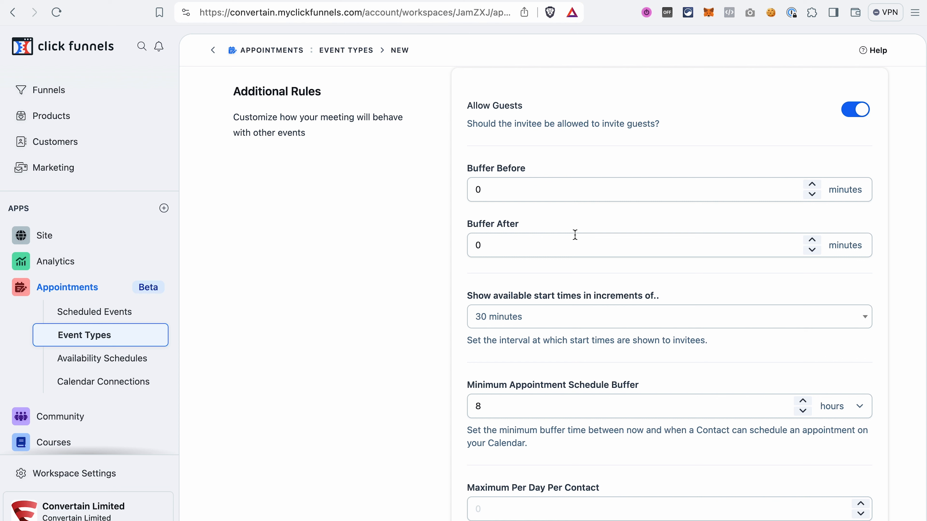
scroll(662, 244, "down", 8)
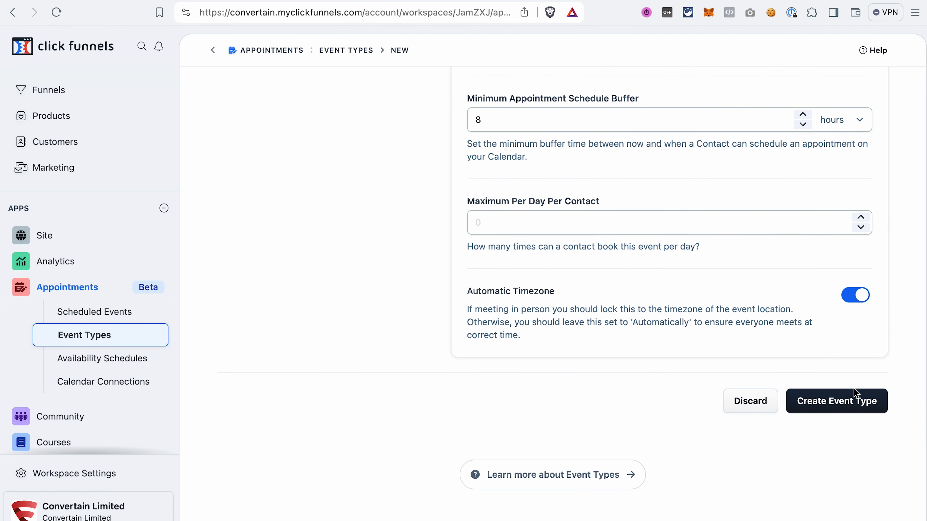
left_click(850, 405)
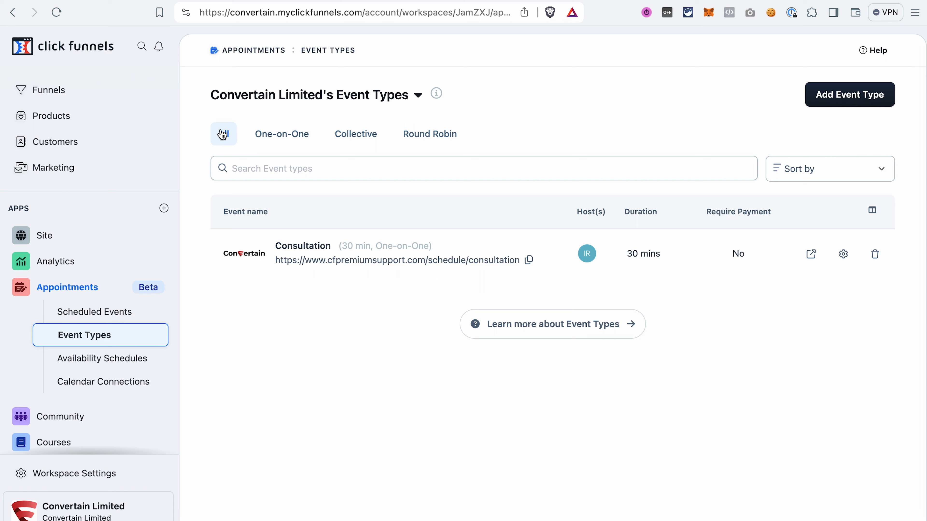
- Copy the Consultation event type's scheduling link and open it in a new browser tab
left_click(297, 139)
left_click(530, 262)
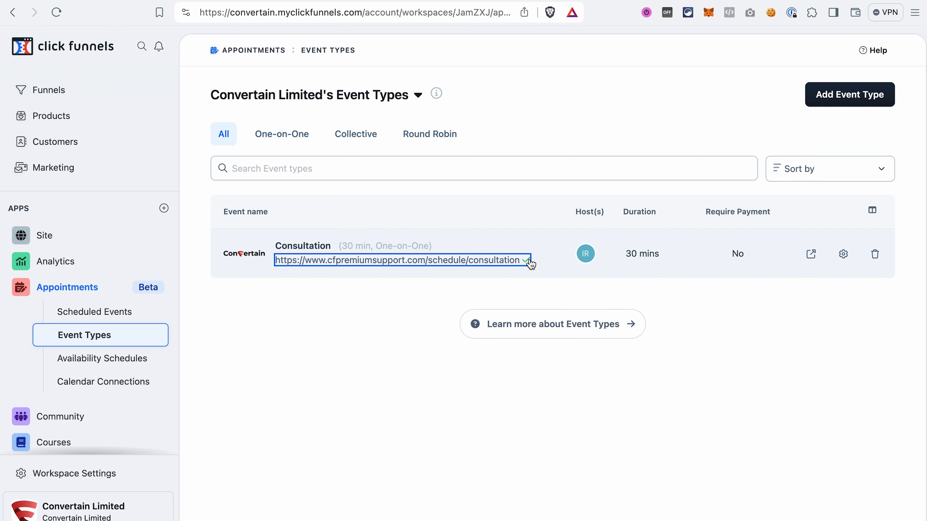
key("super+t")
key("super+v")
key("Return")
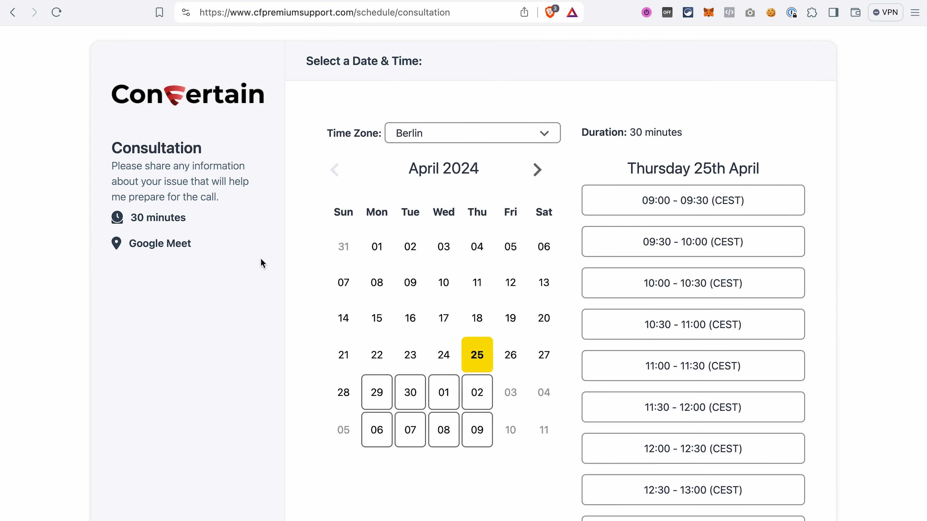
- Examine the event name, description, duration and meeting location shown on the public Consultation booking page
left_click_drag(112, 148, 203, 149)
left_click_drag(223, 202, 109, 163)
left_click(109, 163)
left_click_drag(131, 218, 185, 218)
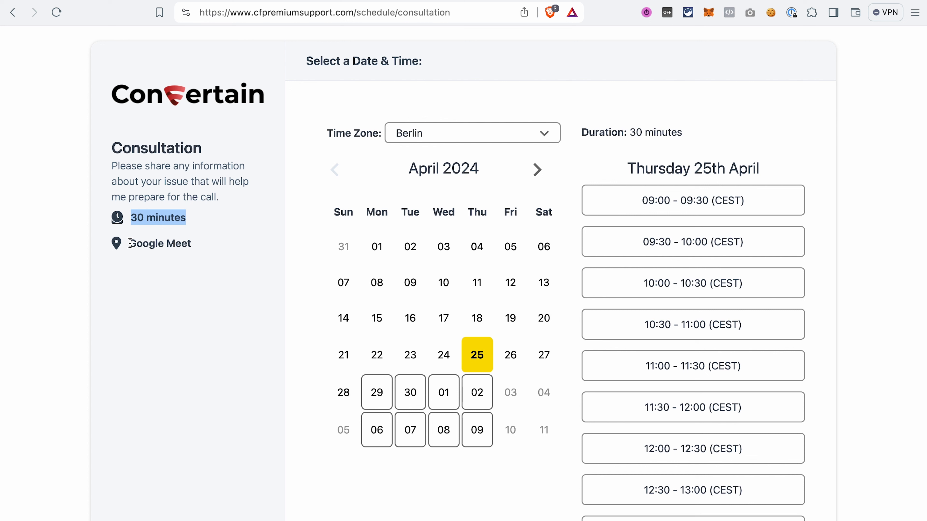
left_click_drag(130, 243, 205, 242)
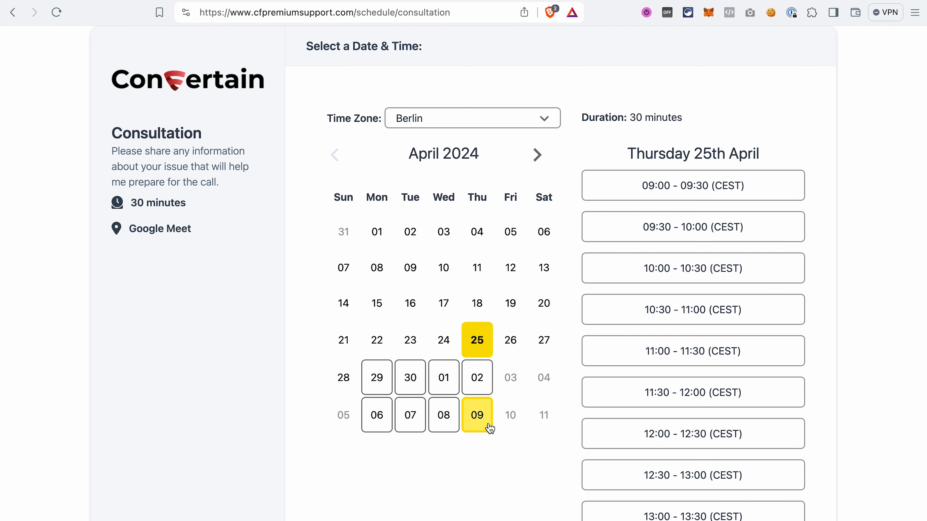
- Book the 09:00 - 09:30 slot on Monday 29 April 2024, filling in the invitee's name, email and phone number
left_click(378, 379)
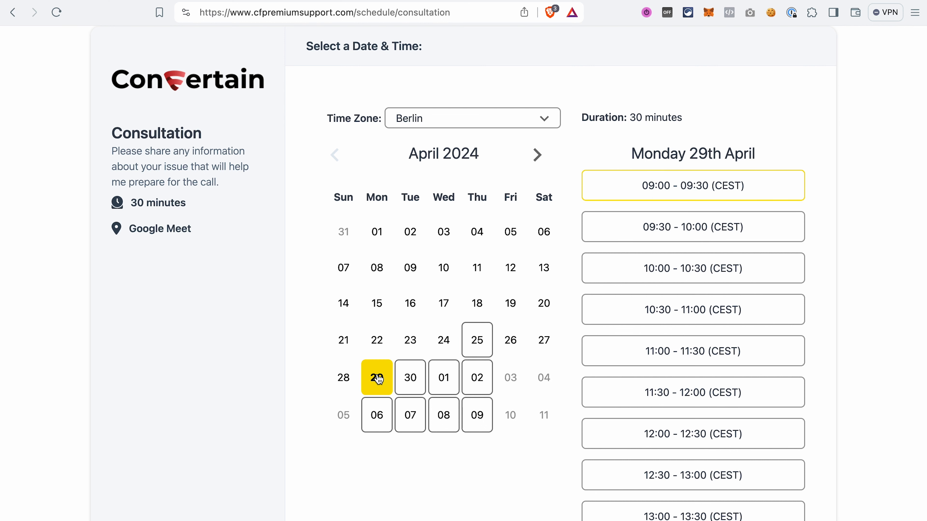
left_click(609, 184)
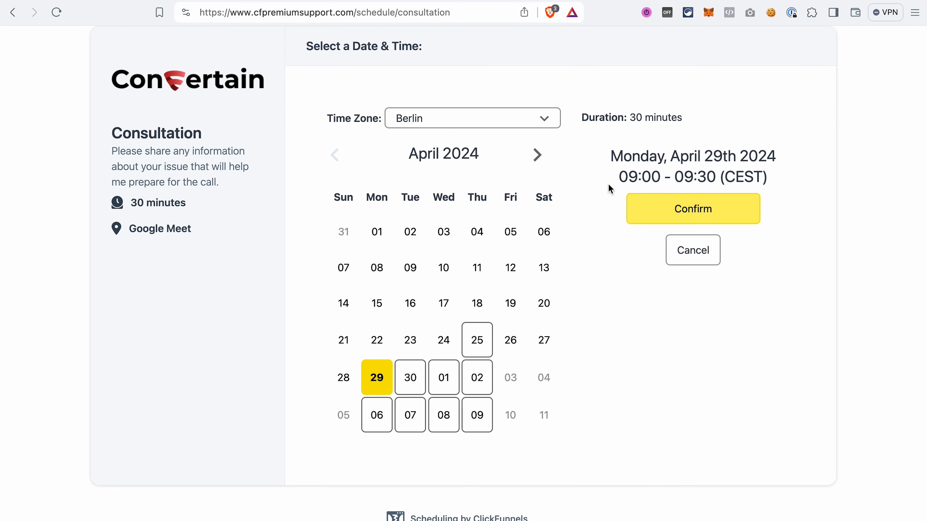
left_click(708, 210)
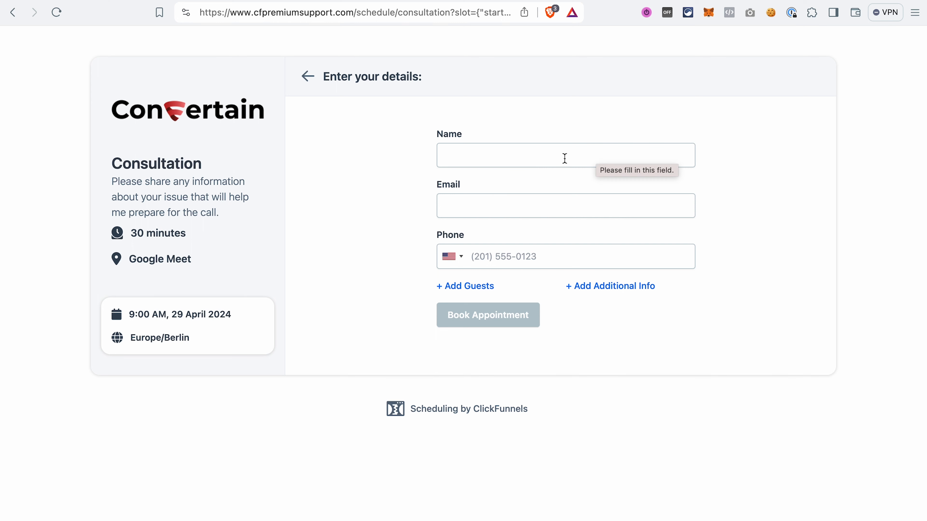
left_click(521, 157)
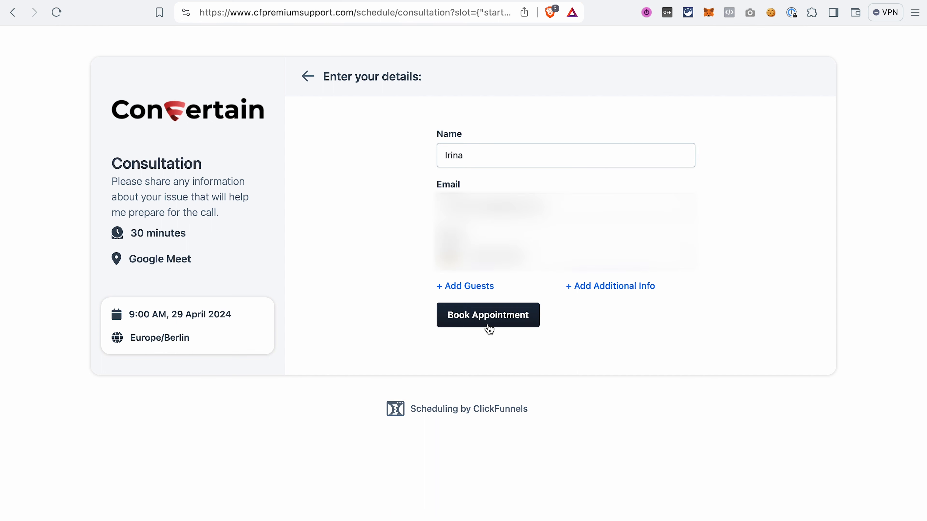
left_click(487, 320)
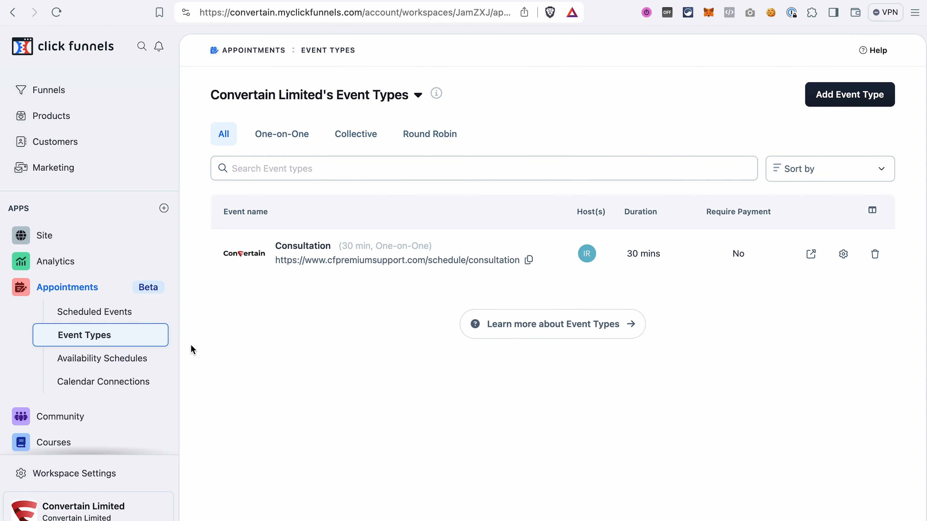
- Open the workspace's scheduled events in ClickFunnels and show only the upcoming ones
left_click(115, 317)
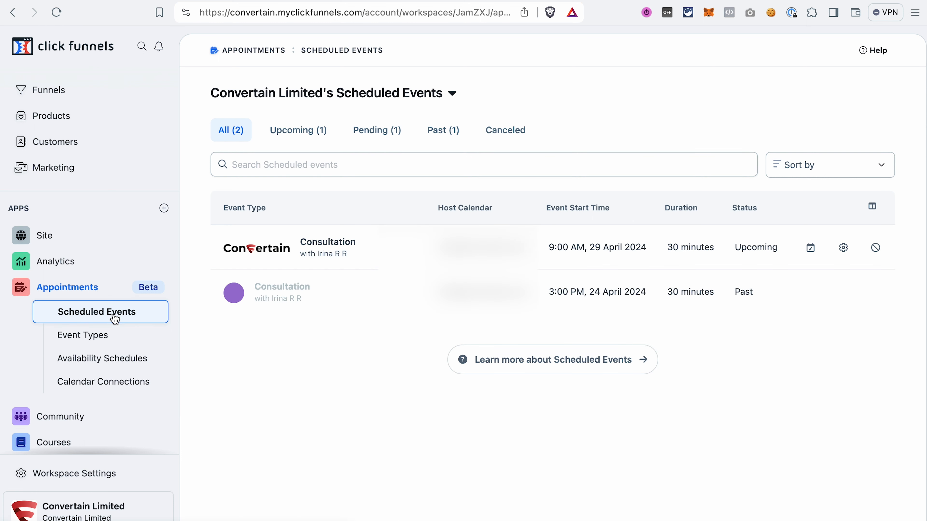
left_click(311, 136)
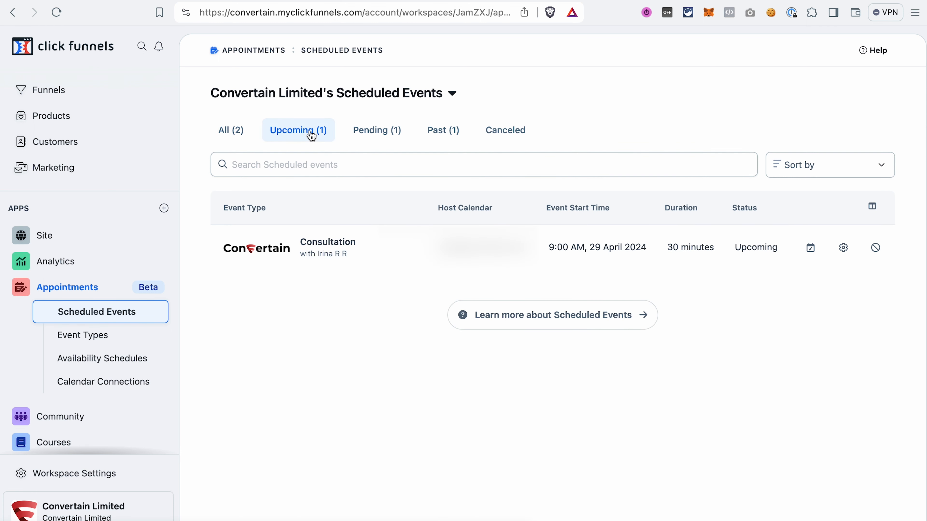